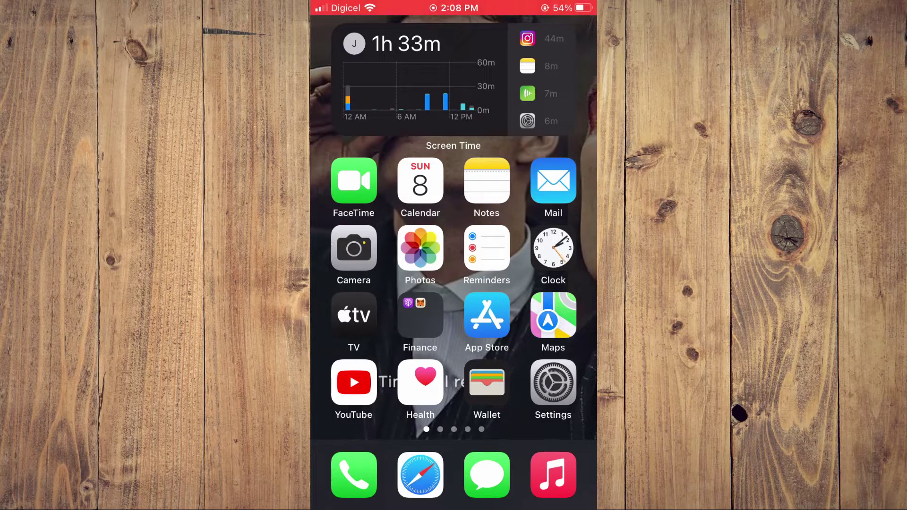
Launch the device Settings and go into the Notes app's settings page.
{"action": "left_click", "coordinate": [553, 383]}
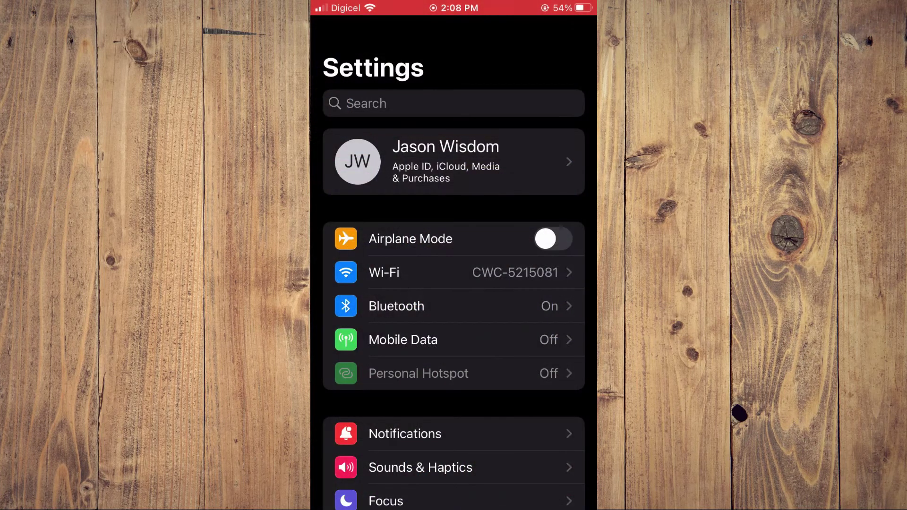
{"action": "scroll", "coordinate": [454, 283], "scroll_direction": "down", "scroll_amount": 3}
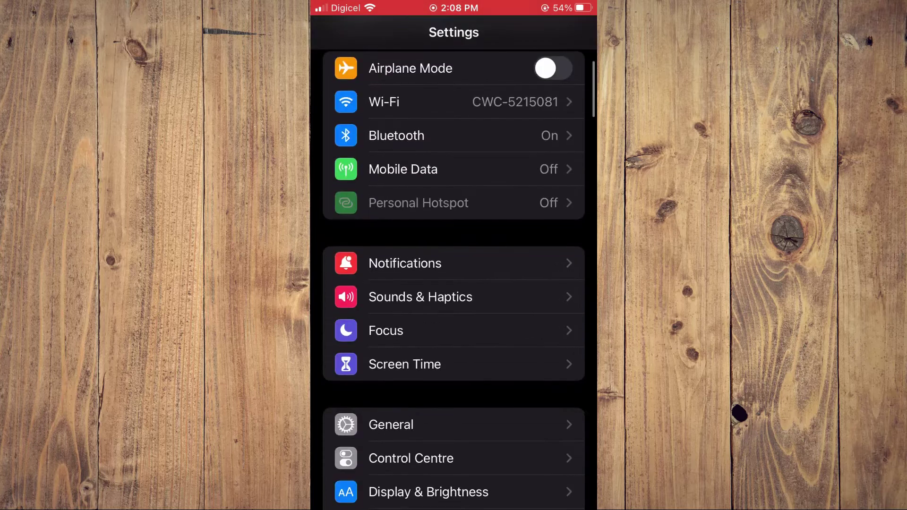
{"action": "scroll", "coordinate": [454, 283], "scroll_direction": "down", "scroll_amount": 5}
{"action": "scroll", "coordinate": [454, 283], "scroll_direction": "down", "scroll_amount": 5}
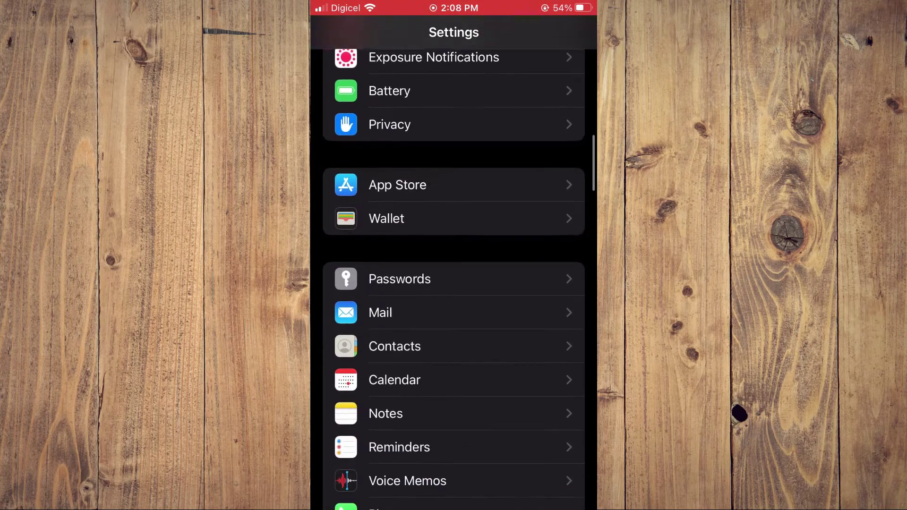
{"action": "left_click", "coordinate": [386, 328]}
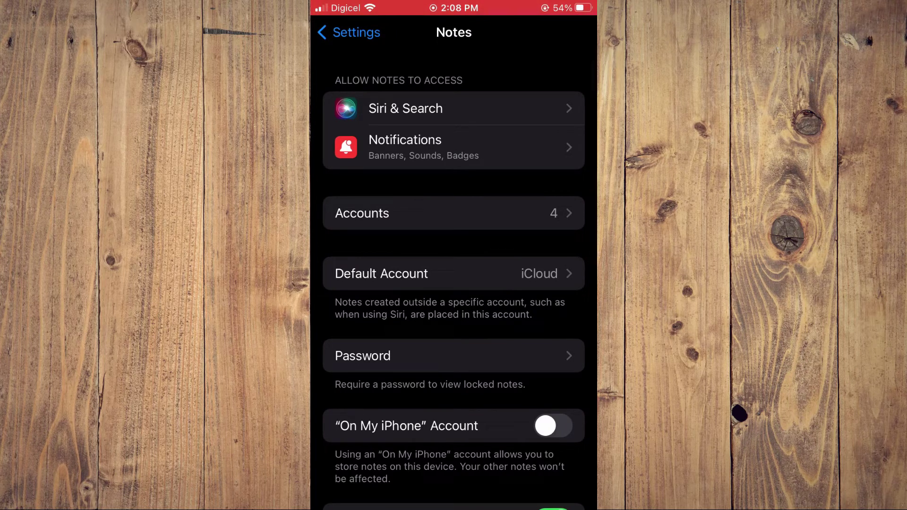
From the Notes Accounts list, choose the Gmail account to view its sync options.
{"action": "left_click", "coordinate": [454, 213]}
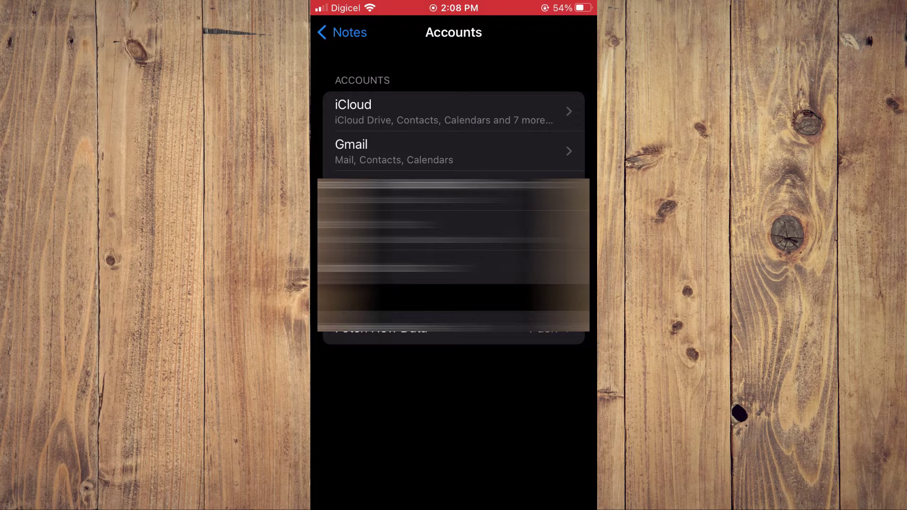
{"action": "left_click", "coordinate": [453, 151]}
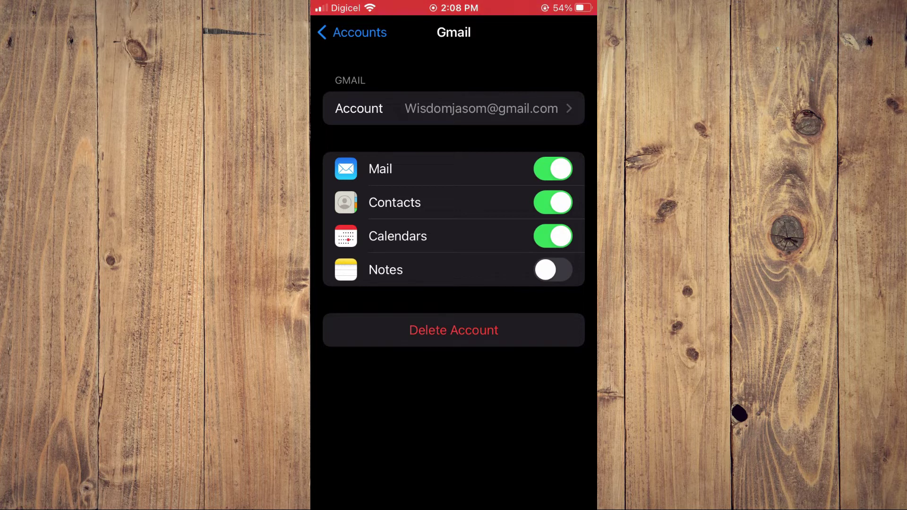
Switch the Notes sync toggle for the Gmail account so it ends up on.
{"action": "left_click", "coordinate": [552, 269]}
{"action": "left_click", "coordinate": [553, 269]}
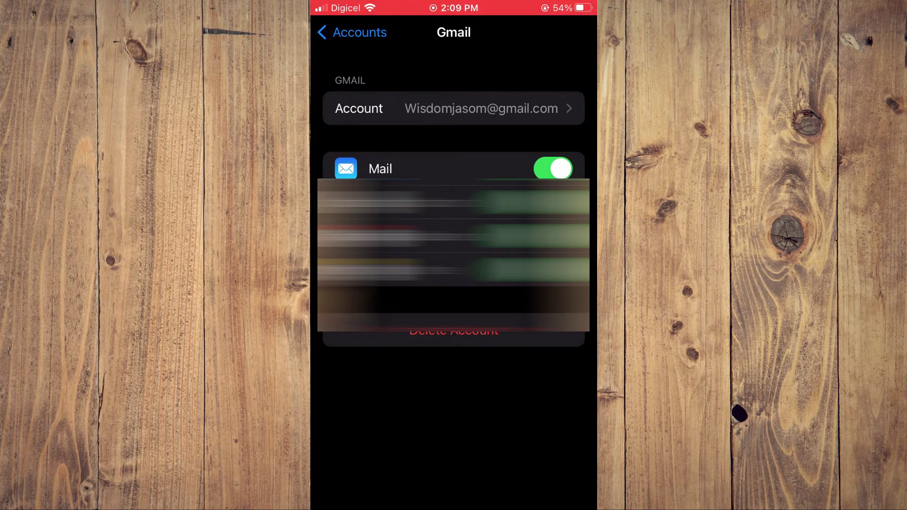
Navigate back through Accounts and Notes to the main Settings list.
{"action": "left_click", "coordinate": [352, 31]}
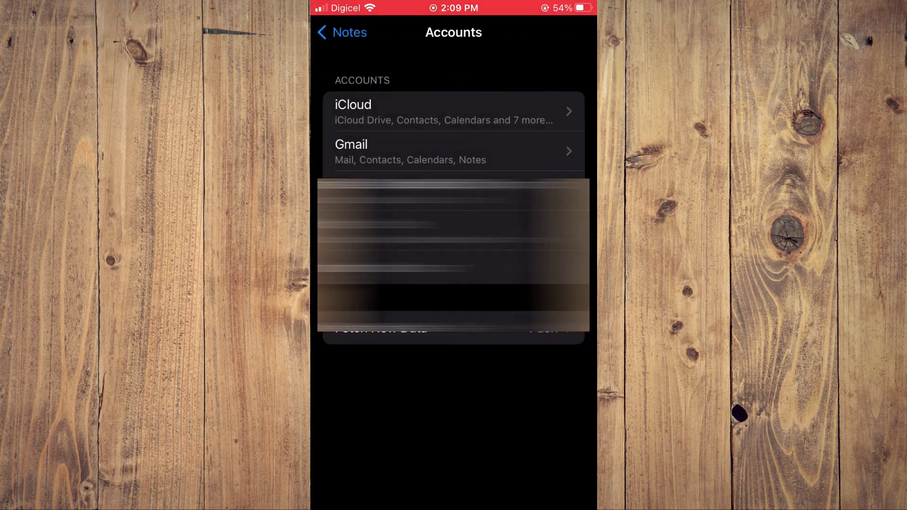
{"action": "left_click", "coordinate": [339, 32]}
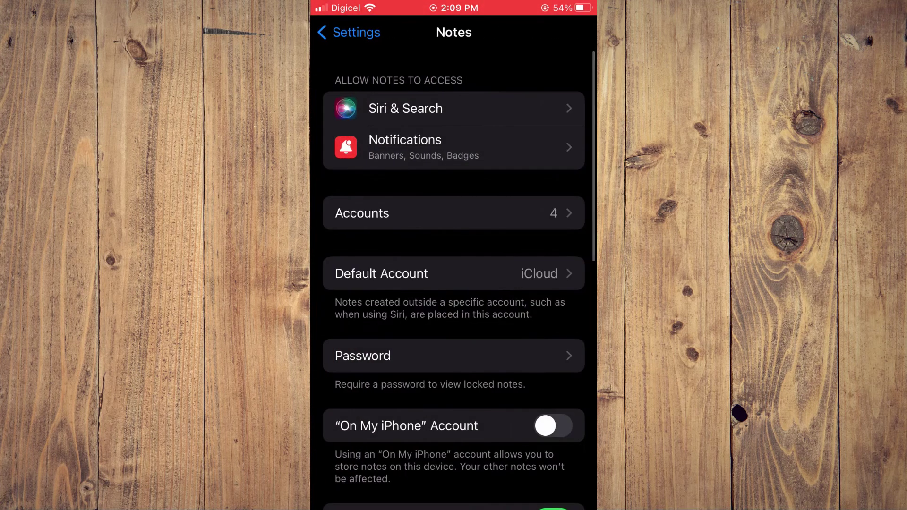
{"action": "left_click", "coordinate": [352, 32]}
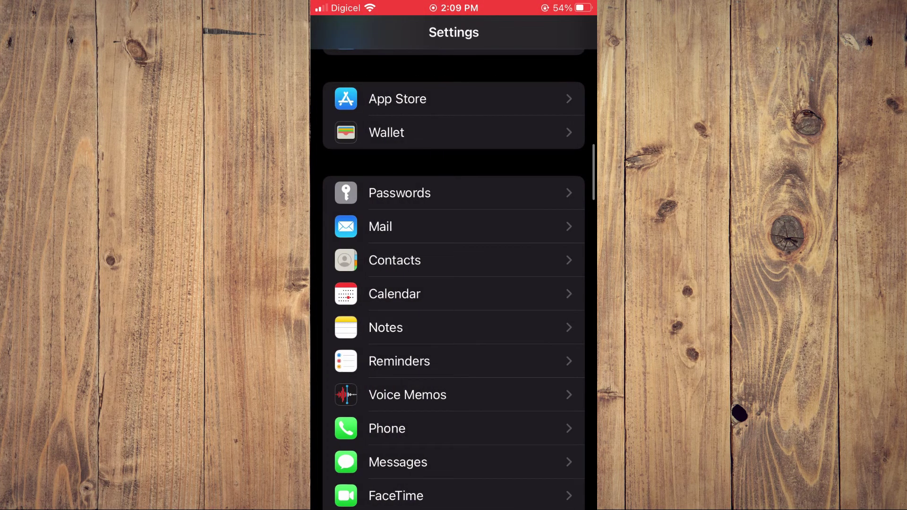